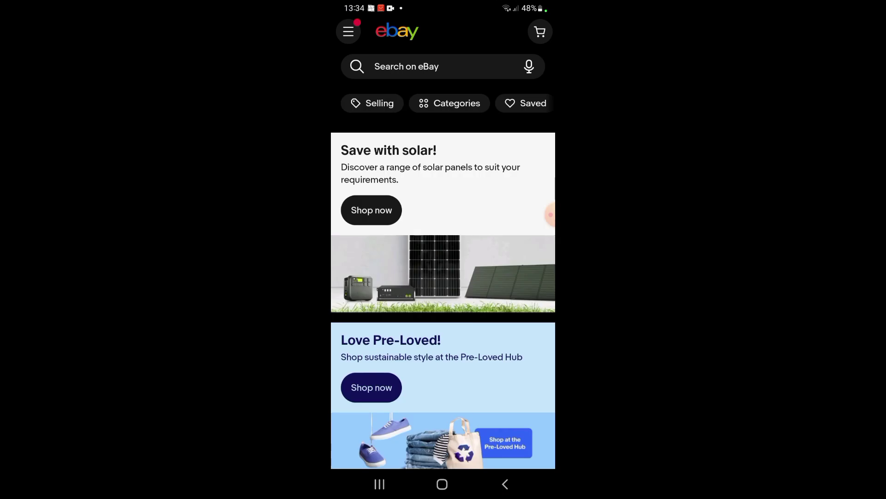
Step: Open the-battery-store seller profile from the app's navigation drawer
{"action": "left_click", "coordinate": [348, 31]}
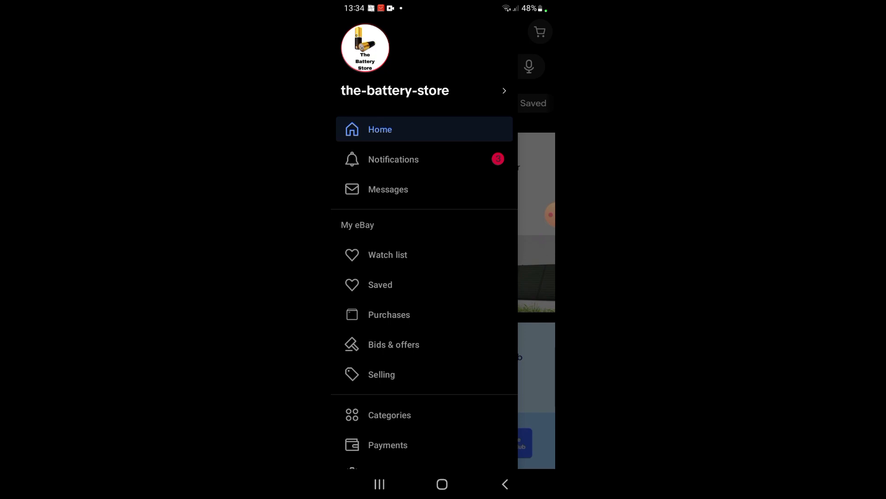
{"action": "left_click", "coordinate": [389, 284]}
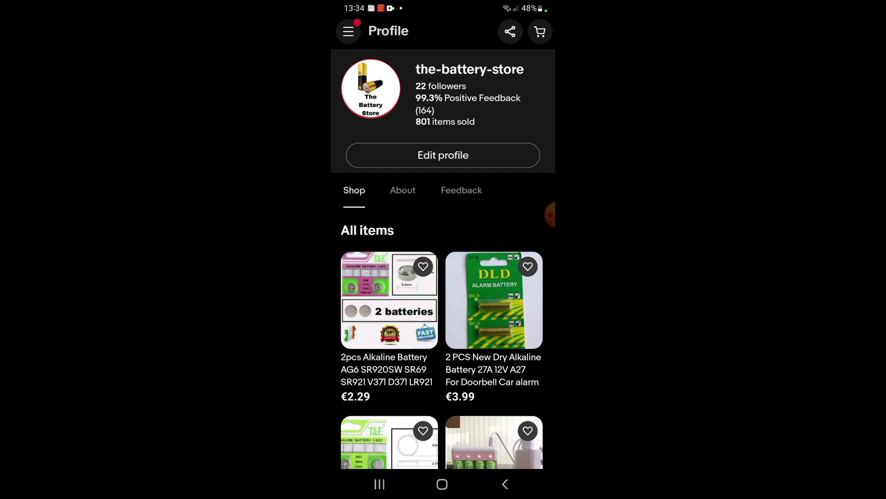
Step: Show the Feedback tab: 154 positive, 1 neutral, 1 negative, 5.0 seller ratings
{"action": "left_click", "coordinate": [461, 190]}
{"action": "scroll", "coordinate": [443, 346], "scroll_direction": "down", "scroll_amount": 3}
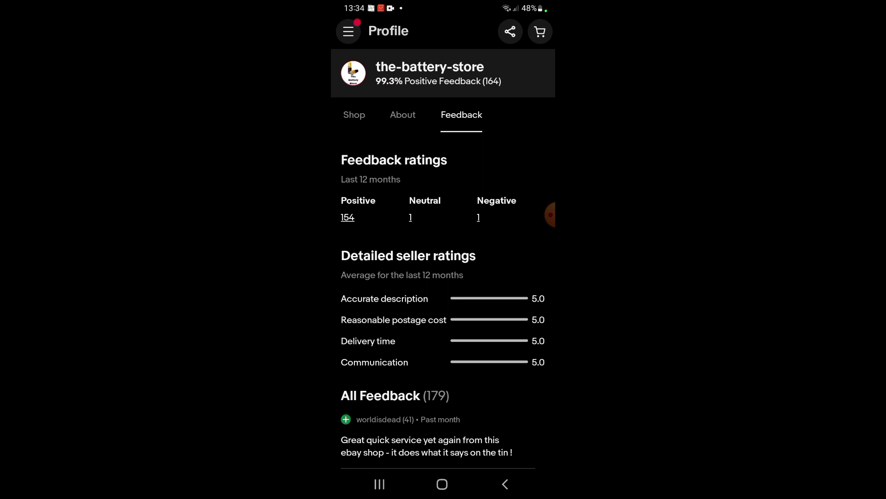
{"action": "scroll", "coordinate": [443, 312], "scroll_direction": "down", "scroll_amount": 3}
{"action": "scroll", "coordinate": [443, 312], "scroll_direction": "down", "scroll_amount": 3}
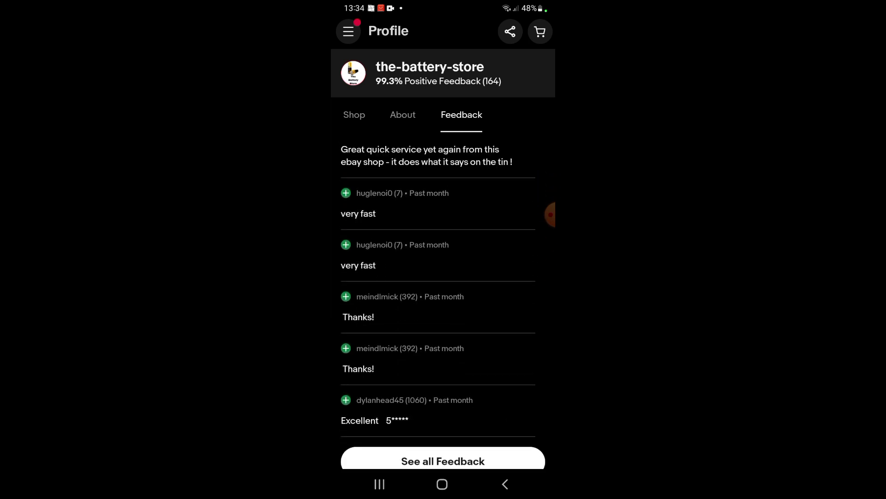
{"action": "scroll", "coordinate": [443, 312], "scroll_direction": "up", "scroll_amount": 5}
{"action": "scroll", "coordinate": [443, 311], "scroll_direction": "up", "scroll_amount": 3}
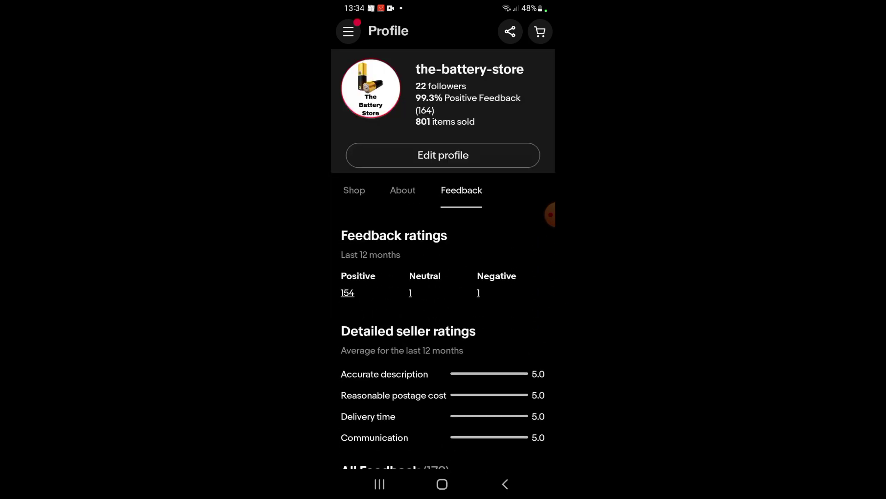
Step: Filter to the one neutral entry about cheap packaging, then return to the feedback overview
{"action": "left_click", "coordinate": [478, 293]}
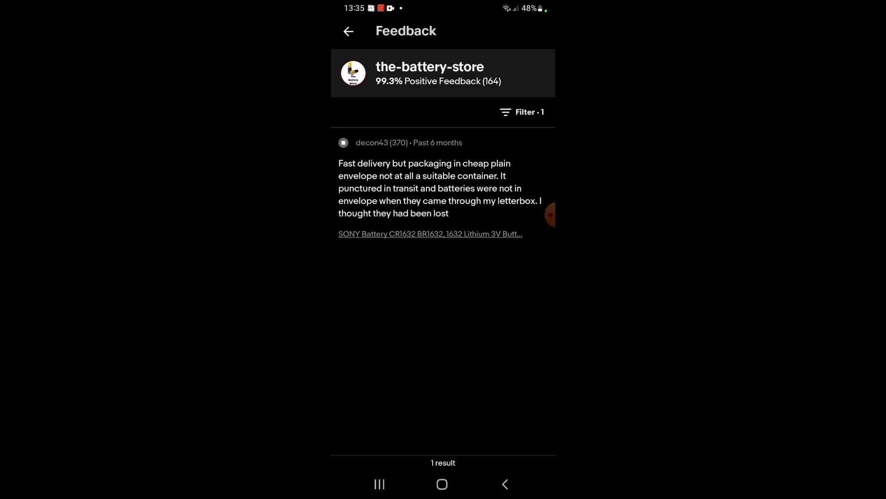
{"action": "left_click", "coordinate": [349, 31]}
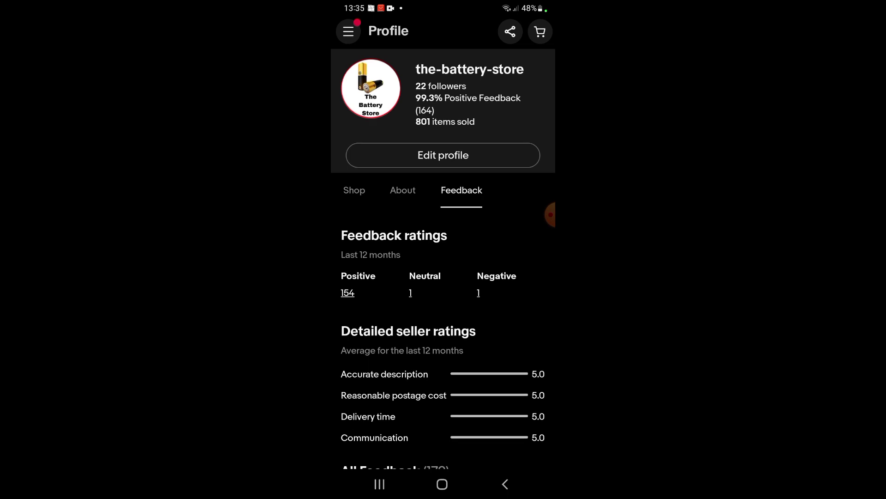
{"action": "scroll", "coordinate": [443, 312], "scroll_direction": "down", "scroll_amount": 2}
{"action": "scroll", "coordinate": [443, 312], "scroll_direction": "up", "scroll_amount": 2}
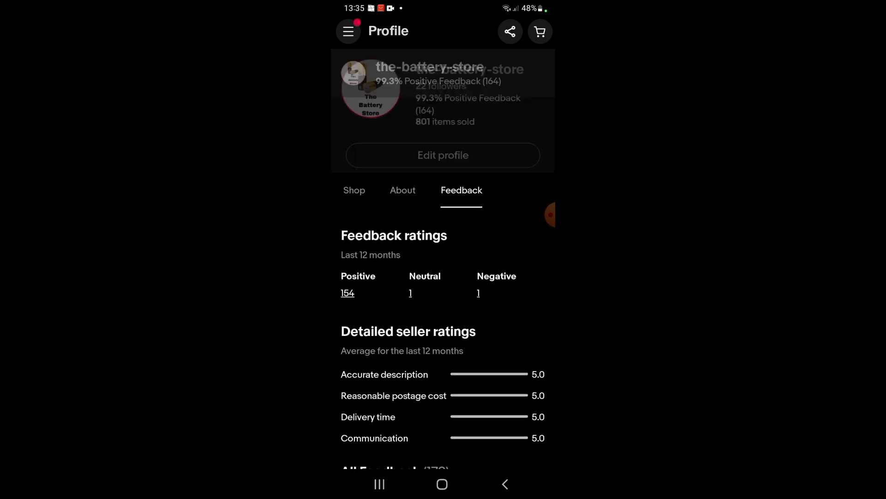